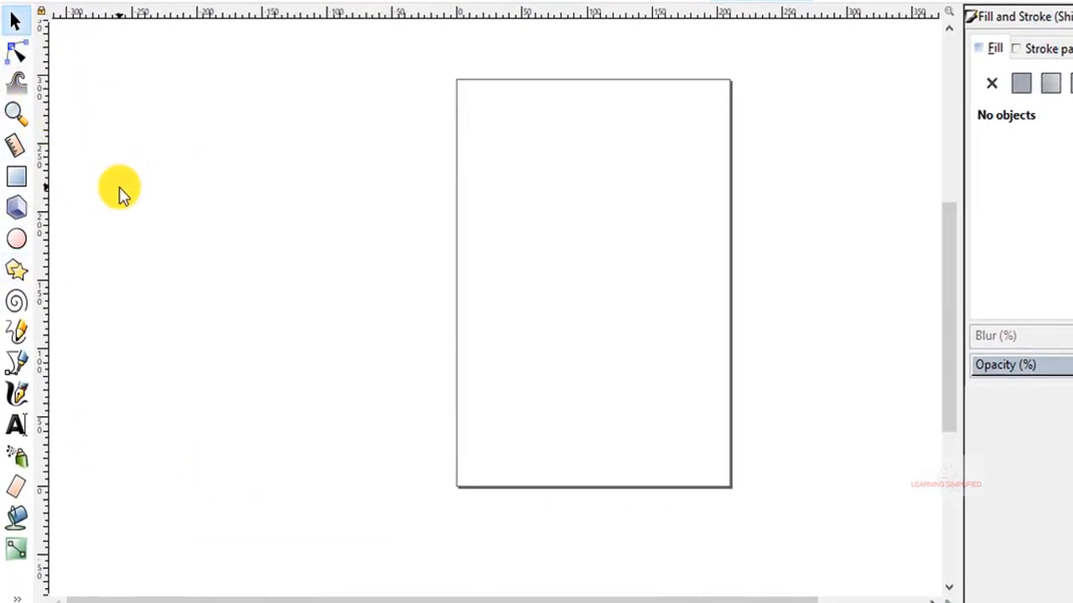
Step: Draw a rectangle about 203 × 158 mm across the upper half of the page
left_click(17, 179)
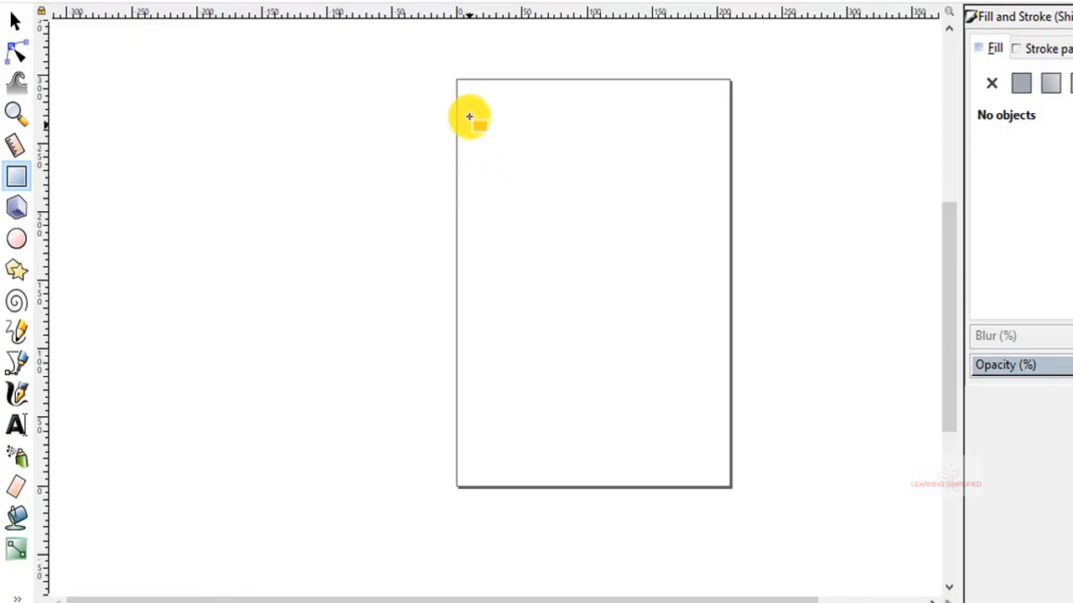
left_click_drag(460, 97, 725, 313)
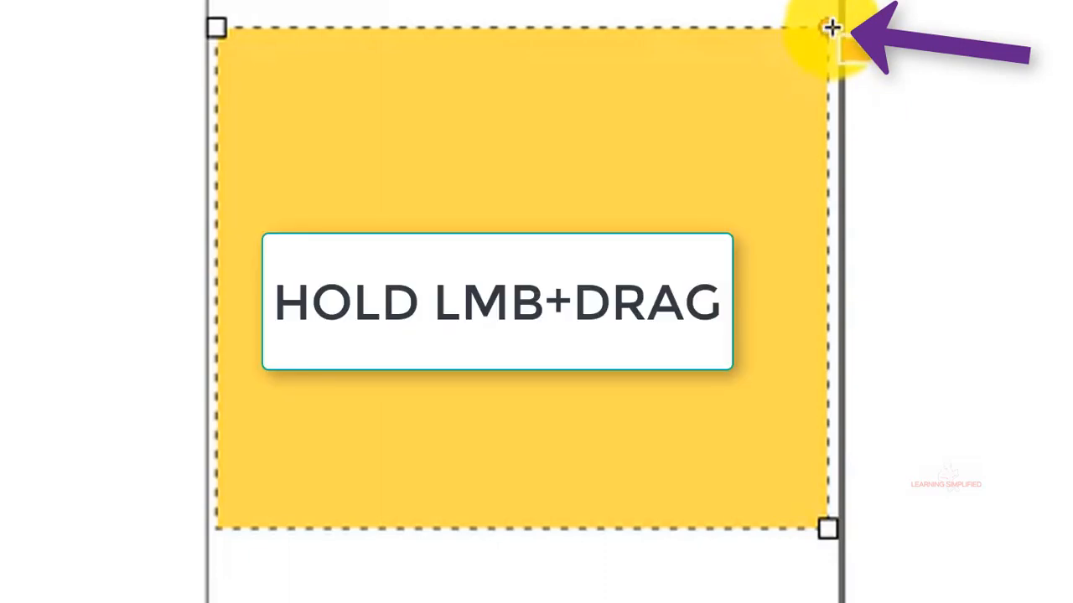
Step: Try rounding the rectangle's corners, and restore them to square
left_click_drag(832, 29, 820, 124)
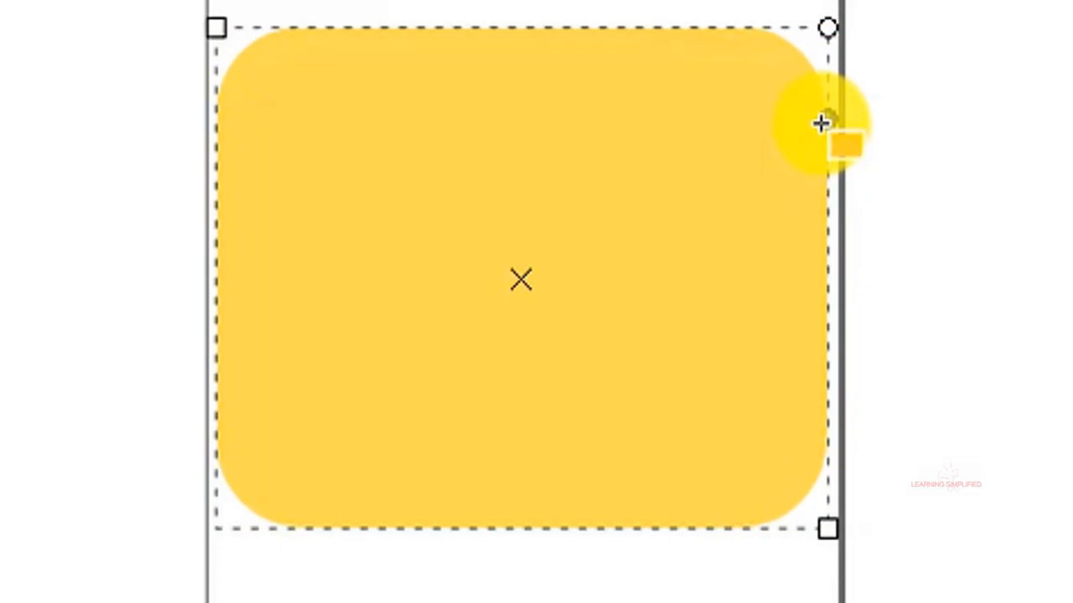
left_click_drag(821, 124, 832, 32)
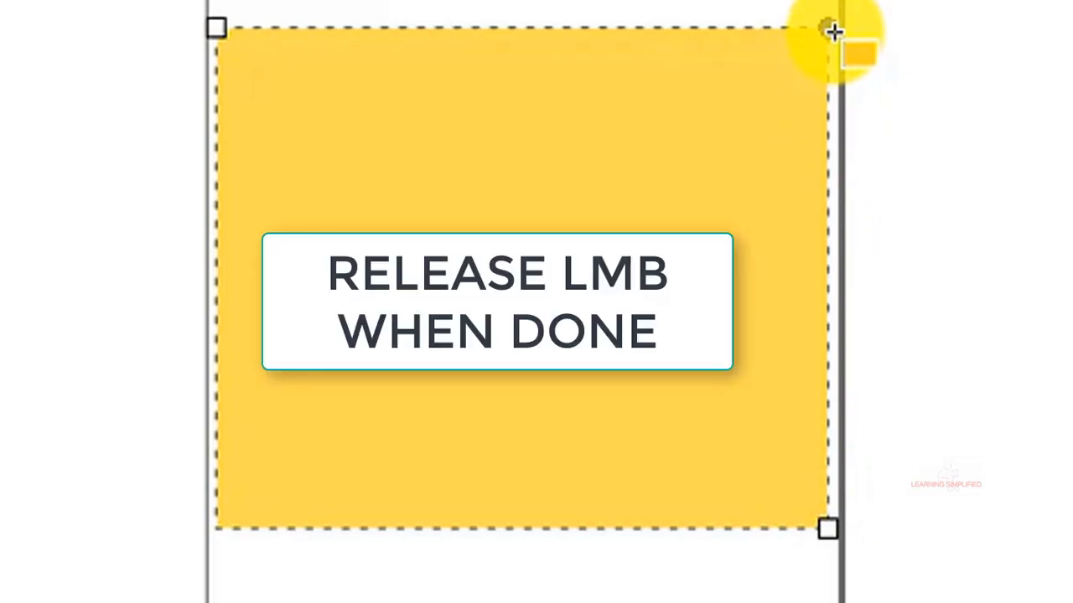
mouse_move(832, 32)
left_mouse_down()
mouse_move(833, 115)
mouse_move(840, 31)
left_mouse_up()
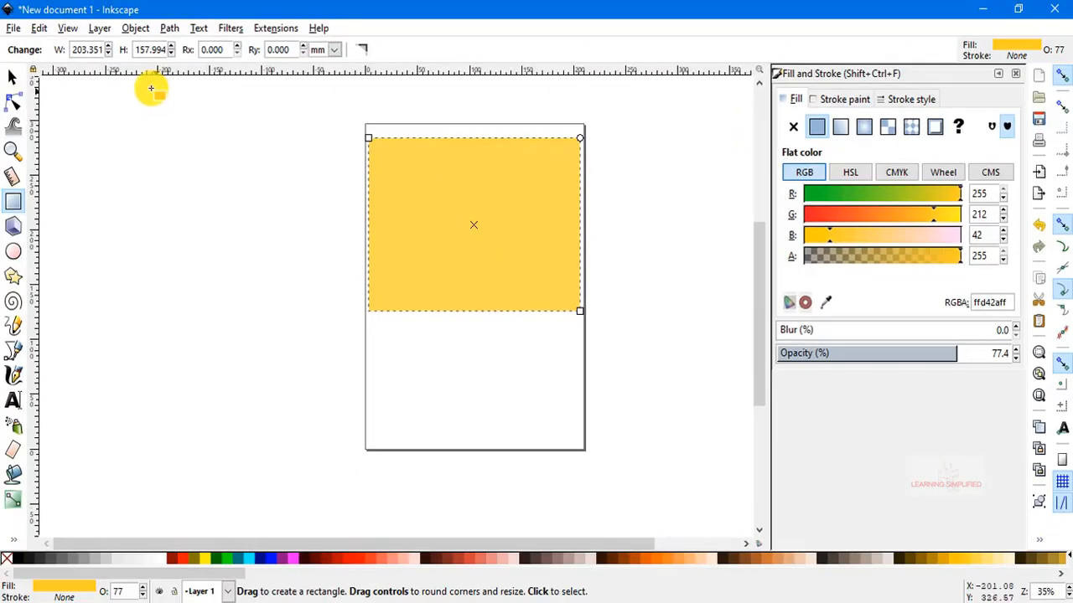
Step: Resize the yellow rectangle from its top and side edges to about 209 × 160 mm, spanning the page width
left_click(11, 77)
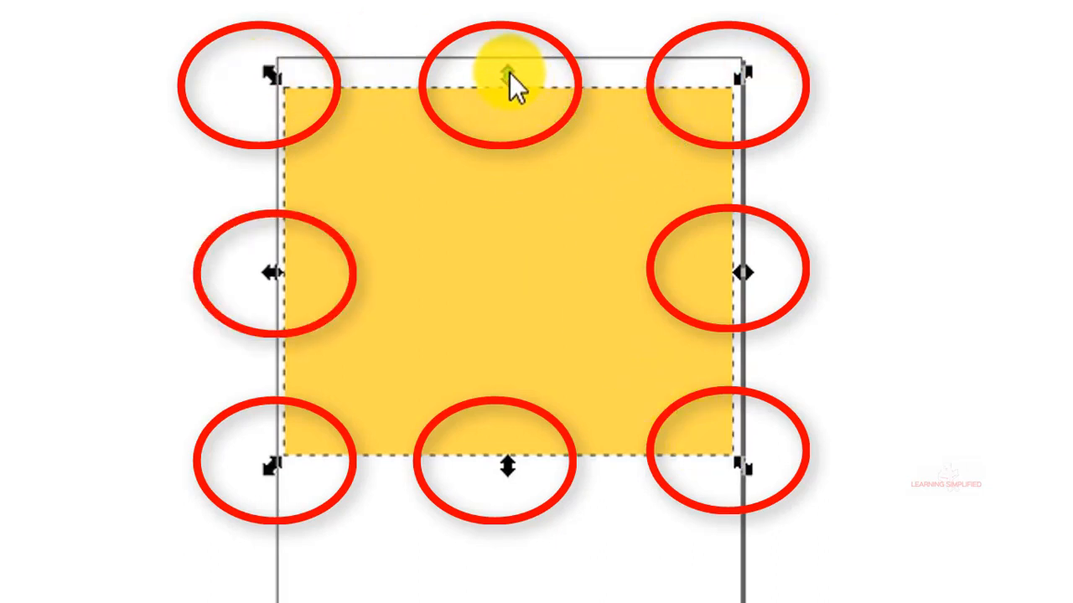
mouse_move(509, 73)
left_mouse_down()
mouse_move(524, 258)
mouse_move(532, 65)
mouse_move(508, 68)
mouse_move(533, 210)
mouse_move(545, 74)
mouse_move(558, 67)
mouse_move(558, 84)
mouse_move(563, 47)
left_mouse_up()
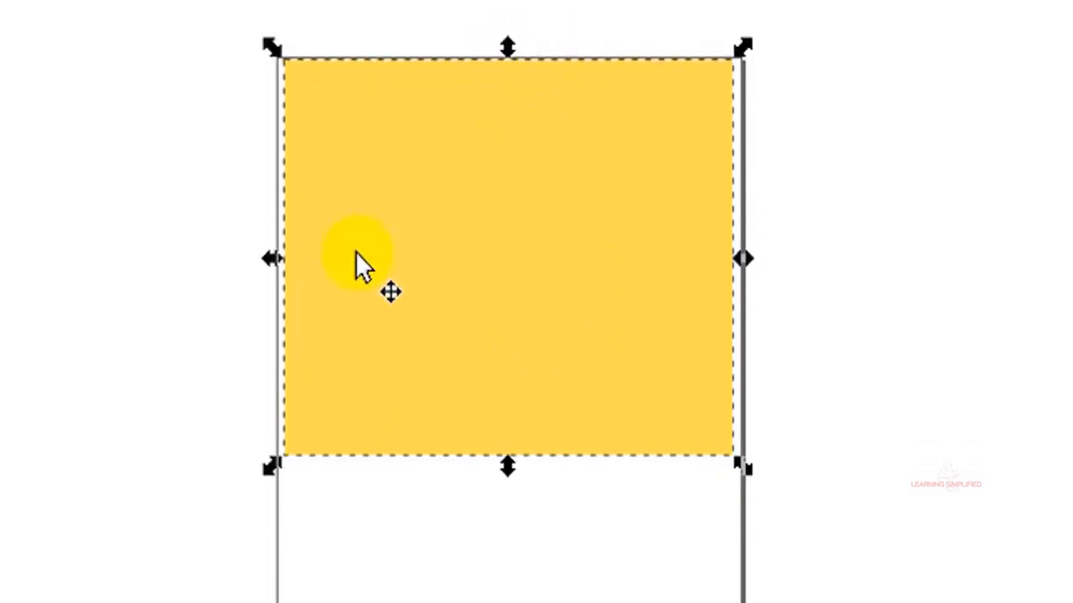
left_click_drag(272, 259, 299, 317)
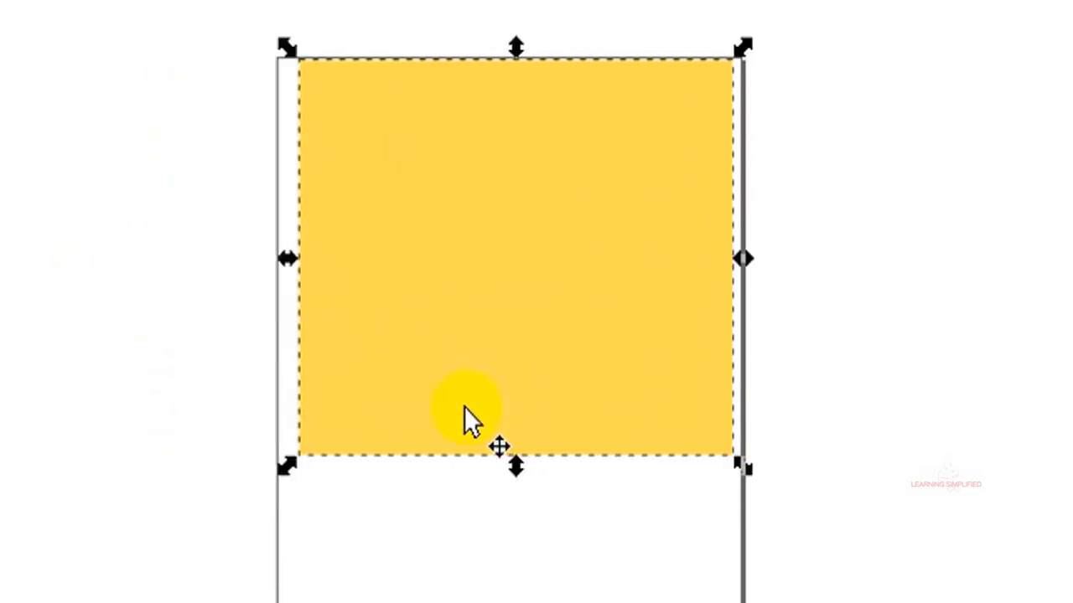
left_click_drag(285, 260, 229, 330)
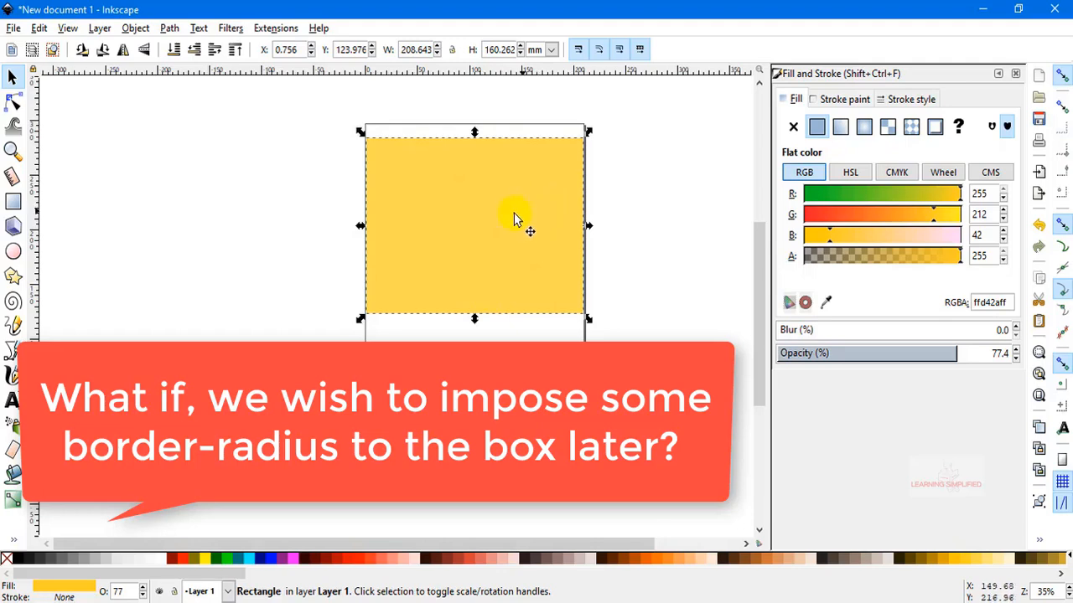
Step: Round the rectangle's corners to a radius of about 35.5 mm
left_click(474, 205)
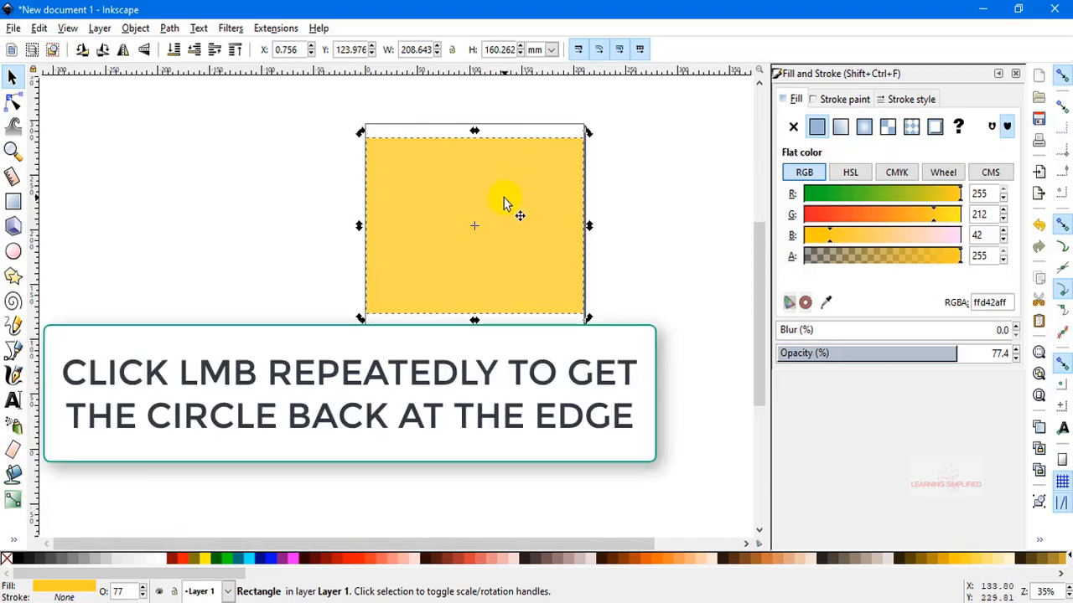
double_click(503, 200)
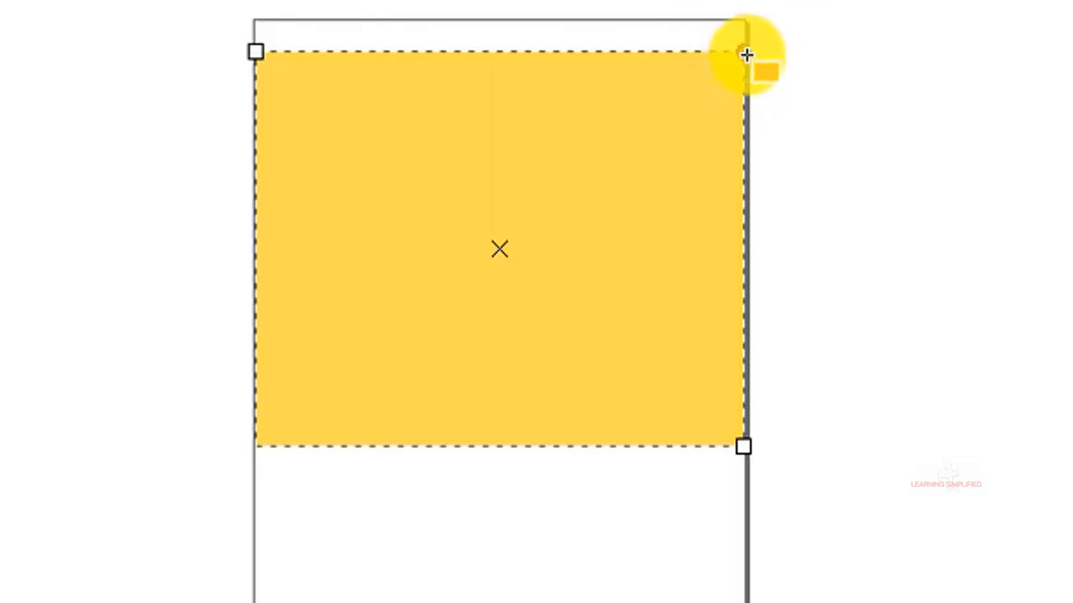
left_click_drag(745, 55, 746, 144)
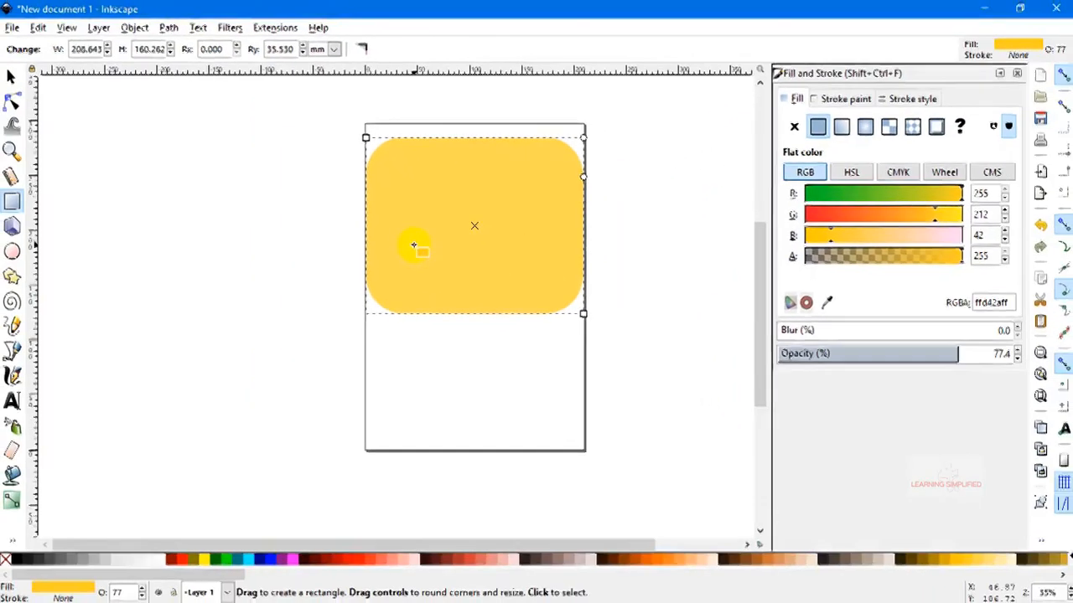
Step: Try rotating the rounded rectangle about its center, and move its rotation center near its lower-left corner
left_click(13, 81)
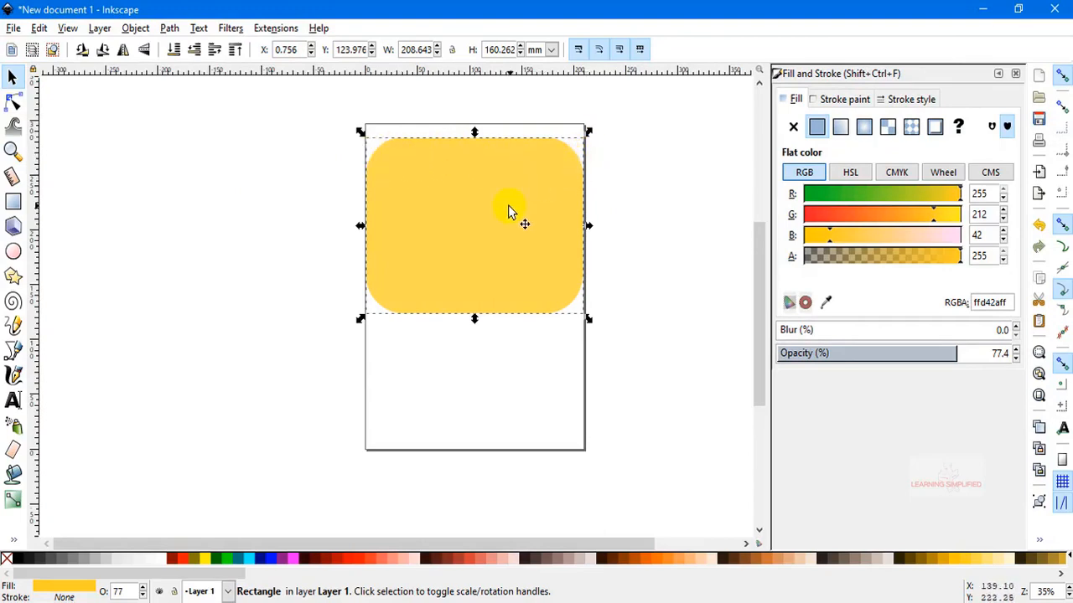
left_click(478, 180)
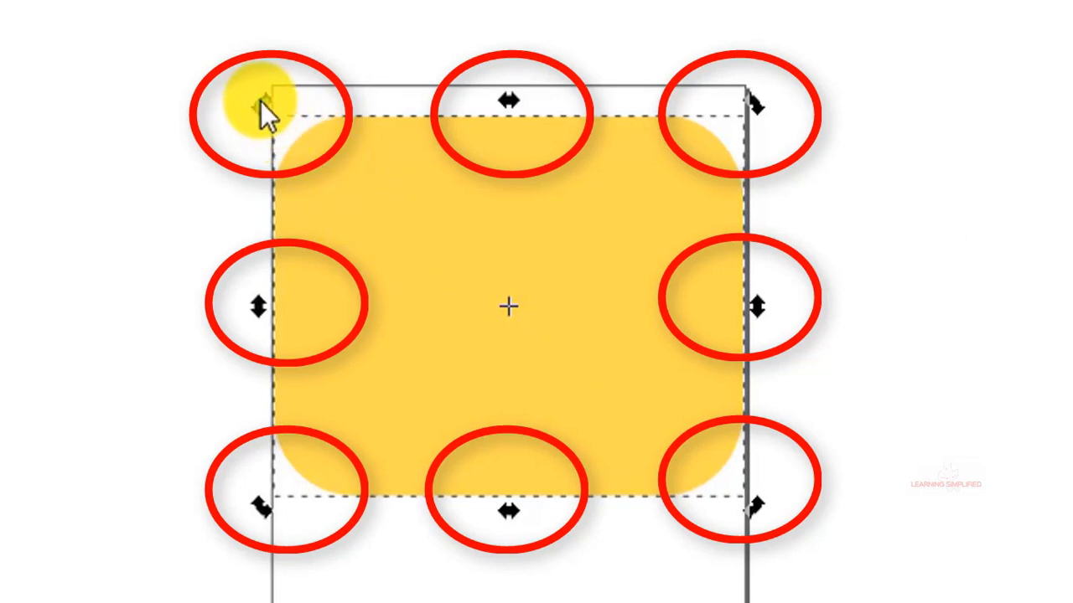
mouse_move(261, 101)
left_mouse_down()
mouse_move(359, 73)
mouse_move(413, 75)
mouse_move(548, 106)
mouse_move(621, 146)
mouse_move(610, 99)
mouse_move(423, 118)
mouse_move(378, 219)
mouse_move(466, 156)
mouse_move(583, 204)
mouse_move(633, 345)
mouse_move(649, 329)
mouse_move(514, 134)
mouse_move(424, 233)
mouse_move(430, 244)
left_mouse_up()
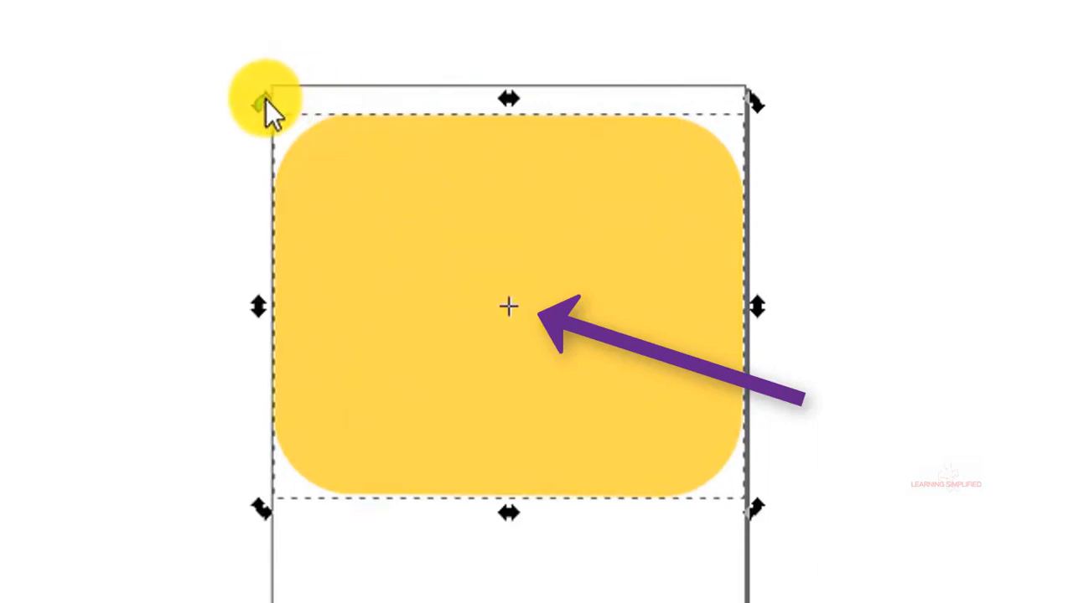
left_click_drag(260, 100, 446, 243)
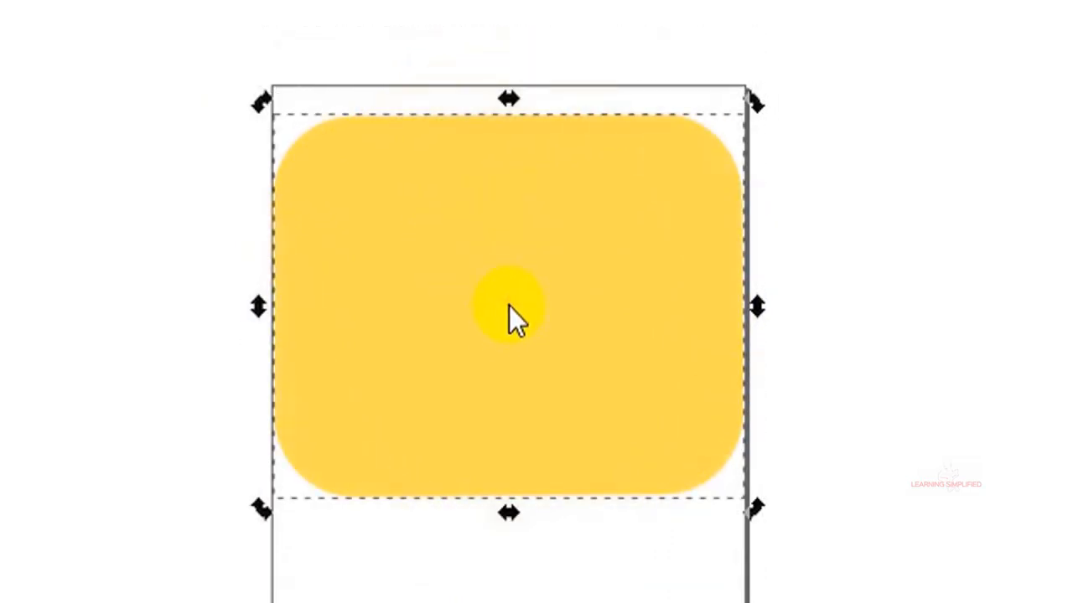
left_click(509, 306)
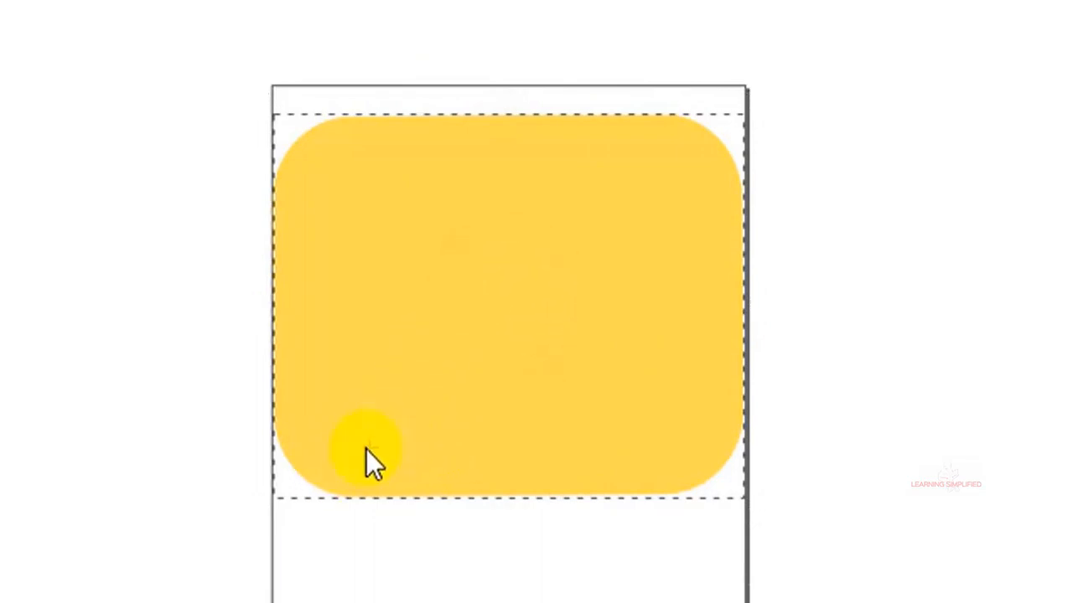
left_click_drag(335, 457, 318, 459)
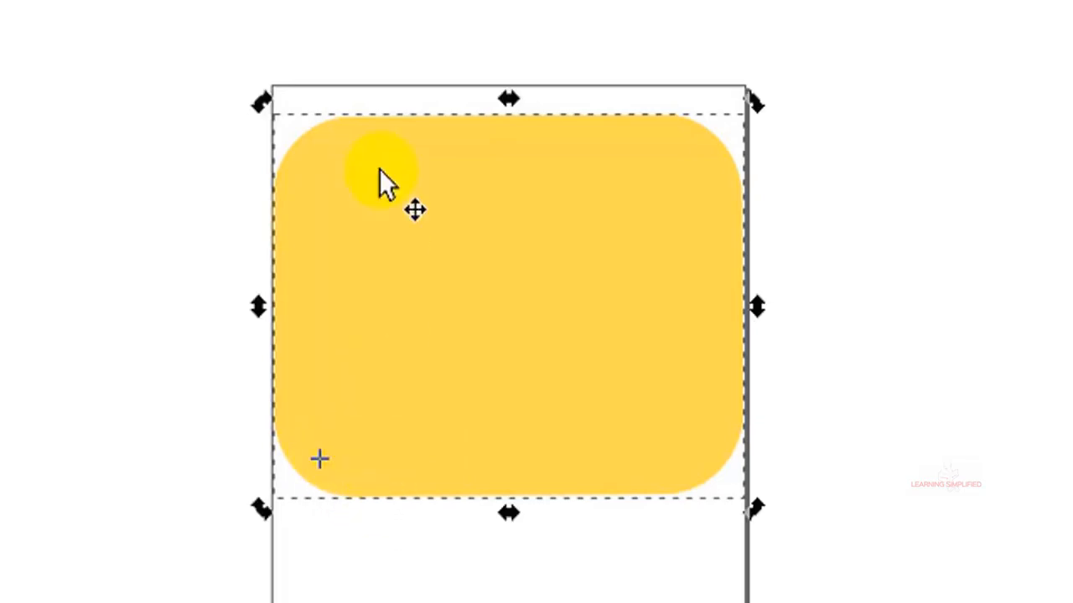
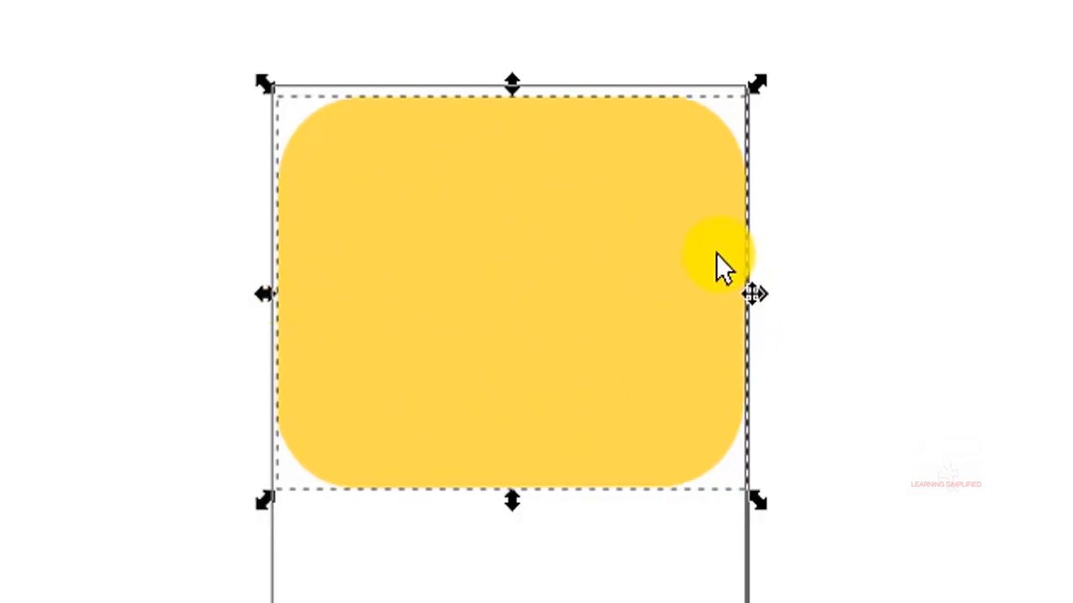
Step: Stretch the rounded rectangle up to the page's top edge, about 168 mm tall, and toggle between its scale and rotation handles
mouse_move(517, 87)
left_mouse_down()
mouse_move(511, 119)
mouse_move(510, 79)
left_mouse_up()
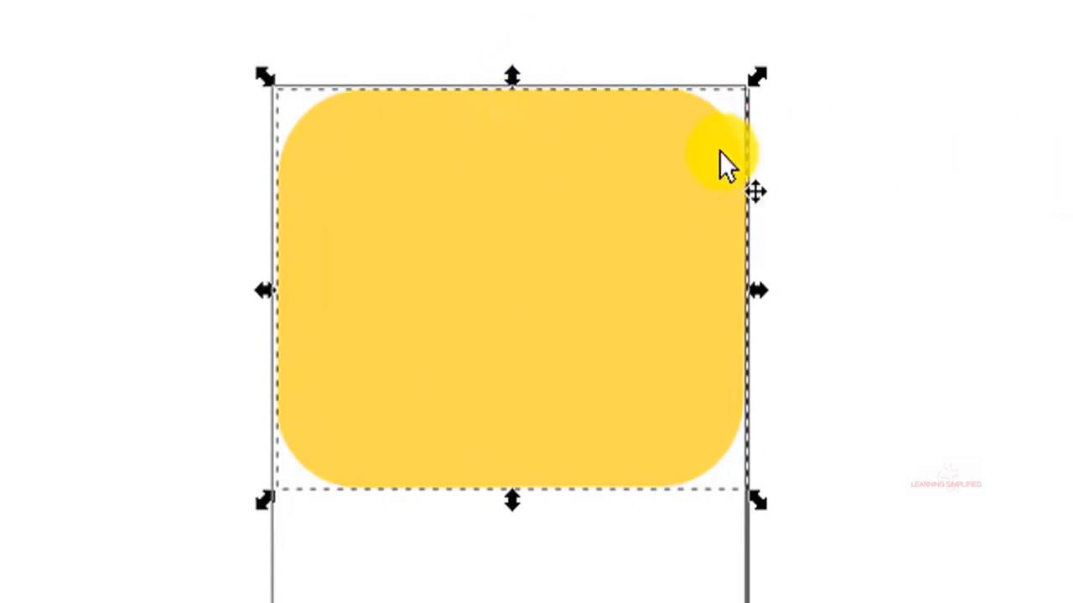
left_click(492, 115)
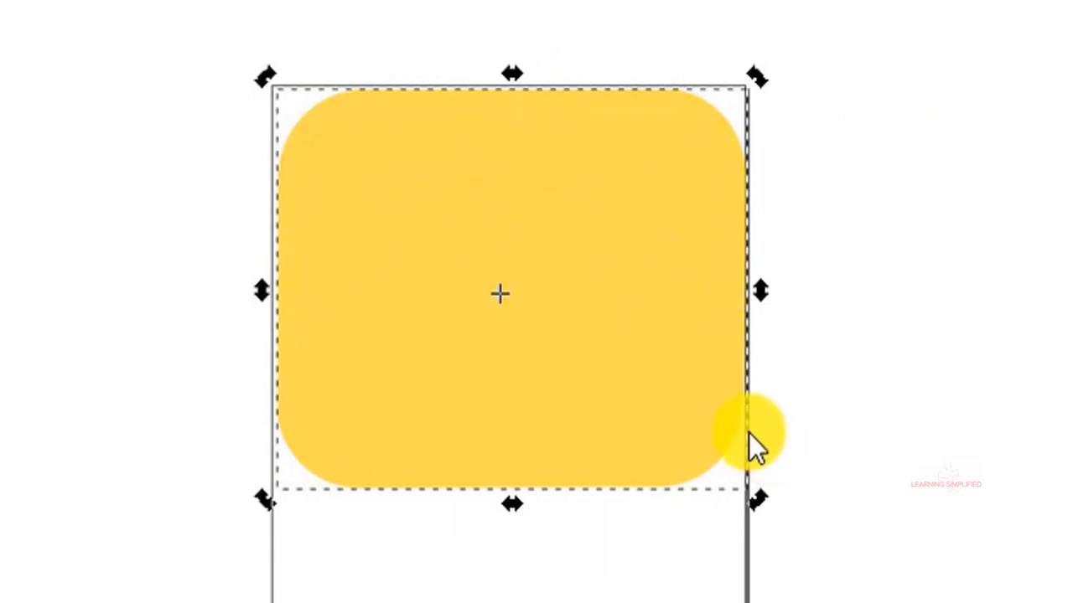
left_click(661, 144)
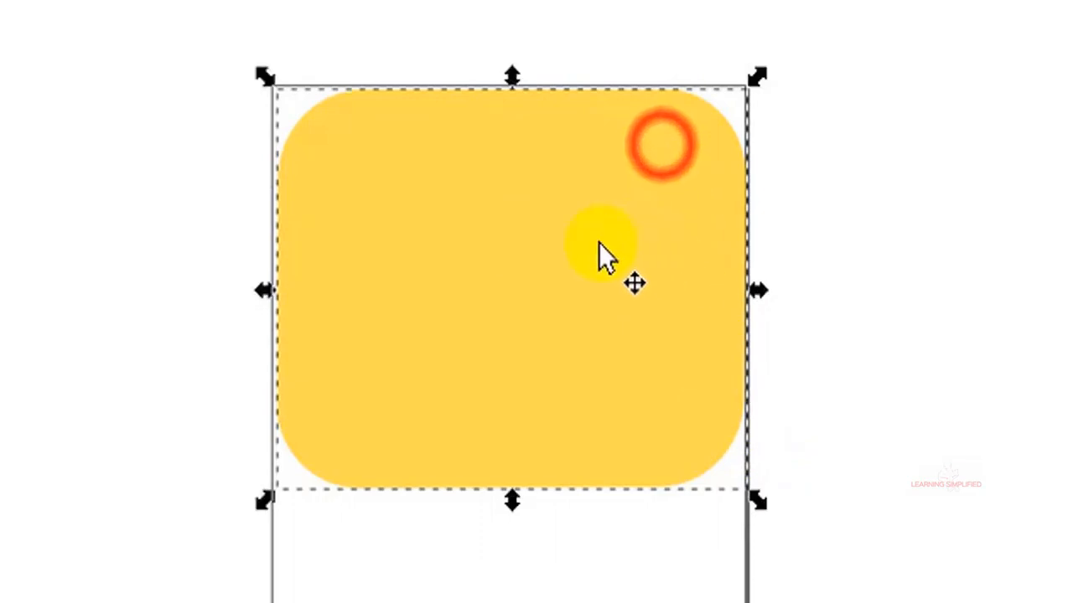
left_click(445, 183)
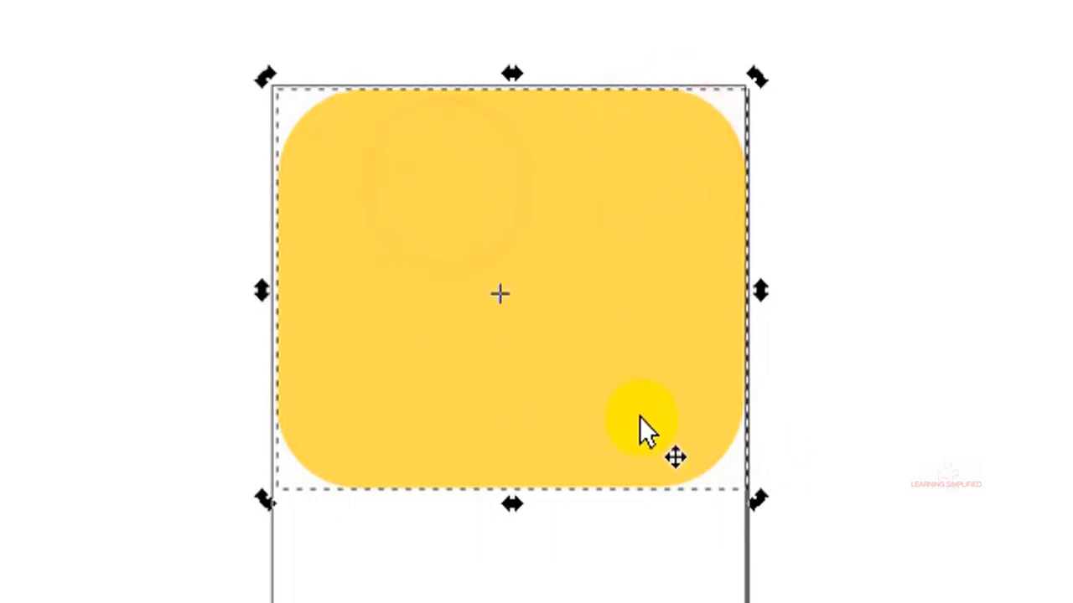
left_click(640, 176)
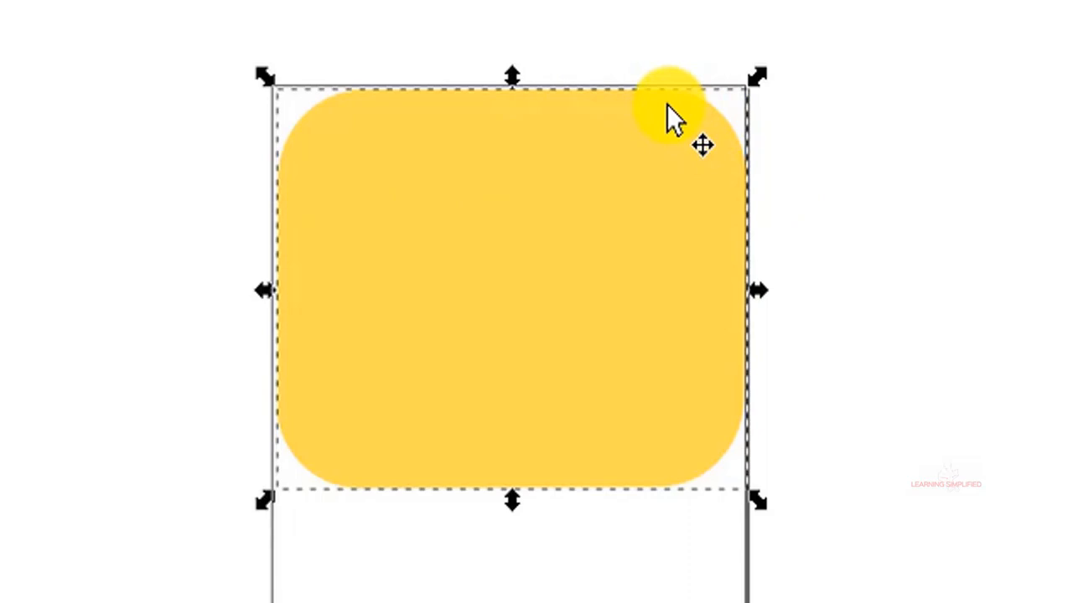
left_click(639, 226)
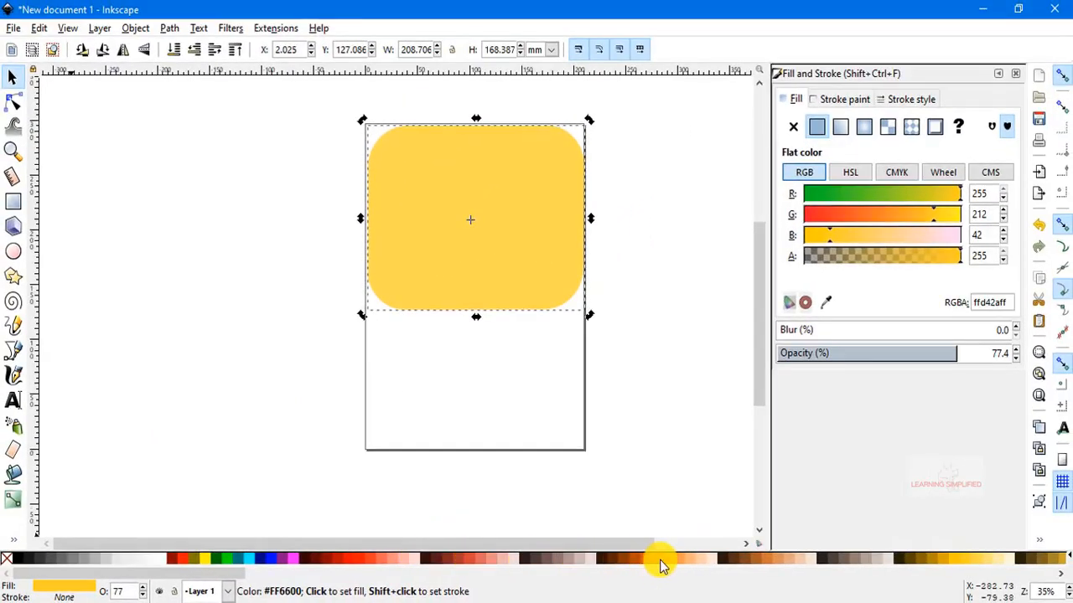
Step: Try several palette fill colors on the rounded rectangle, including green and pink (#FF8080), ending with red (#FF0000)
left_click(182, 560)
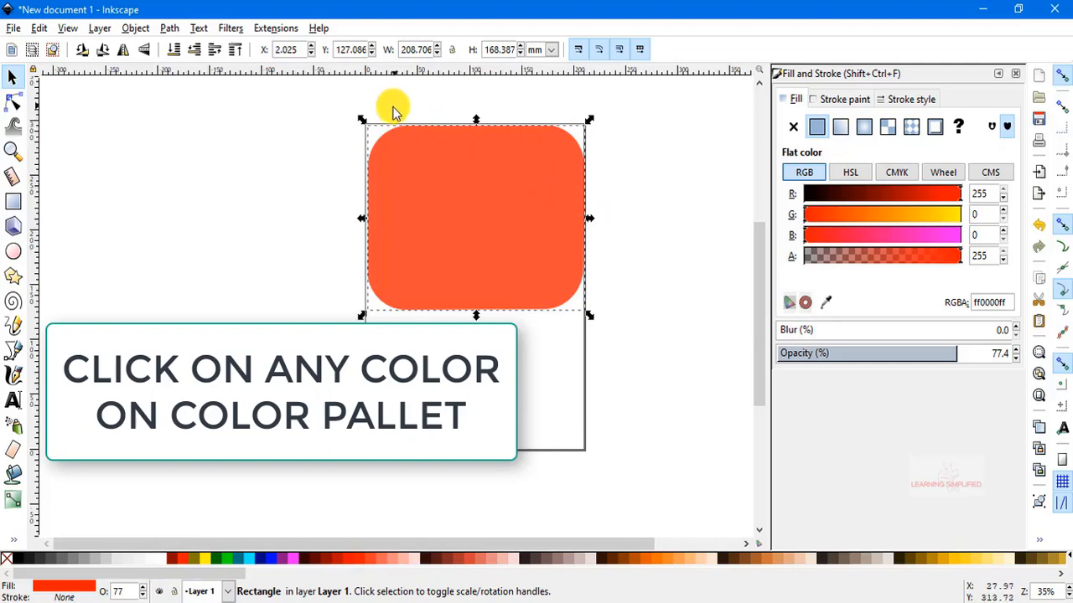
left_click(195, 563)
left_click(226, 559)
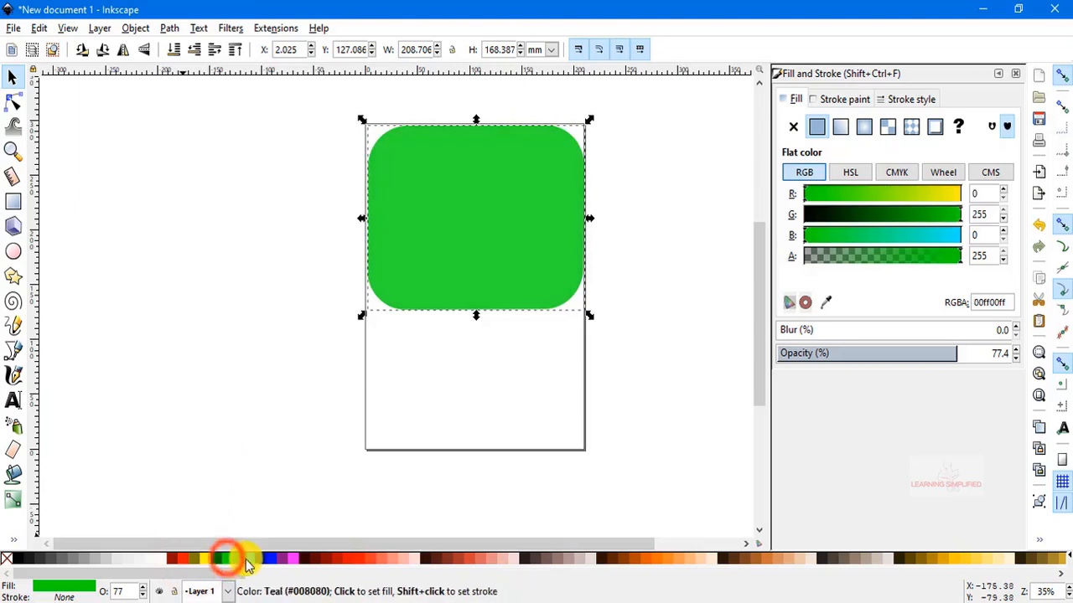
left_click(343, 560)
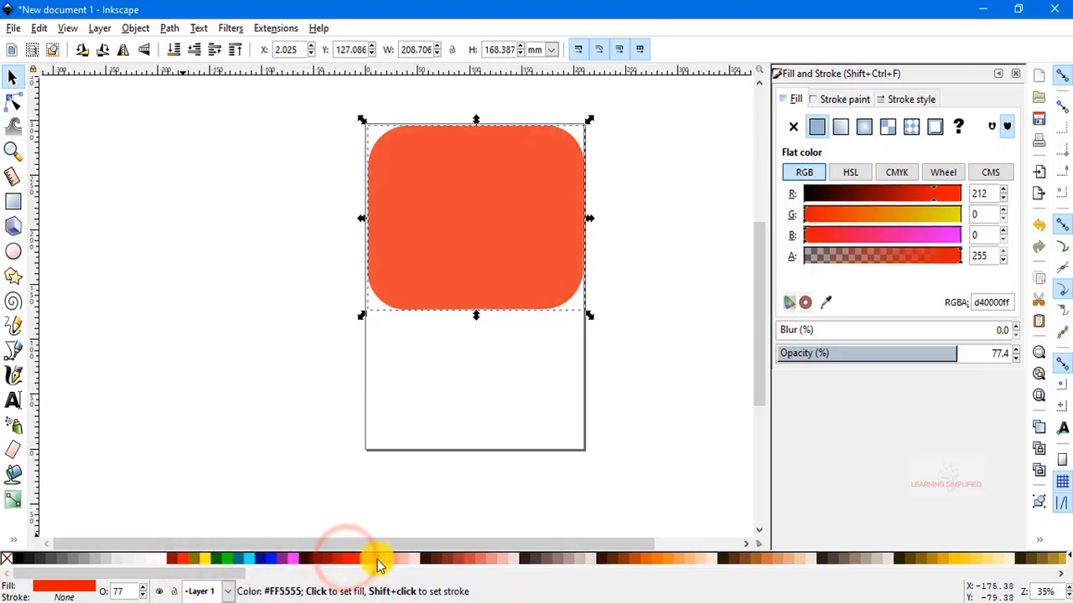
left_click(373, 561)
left_click(389, 559)
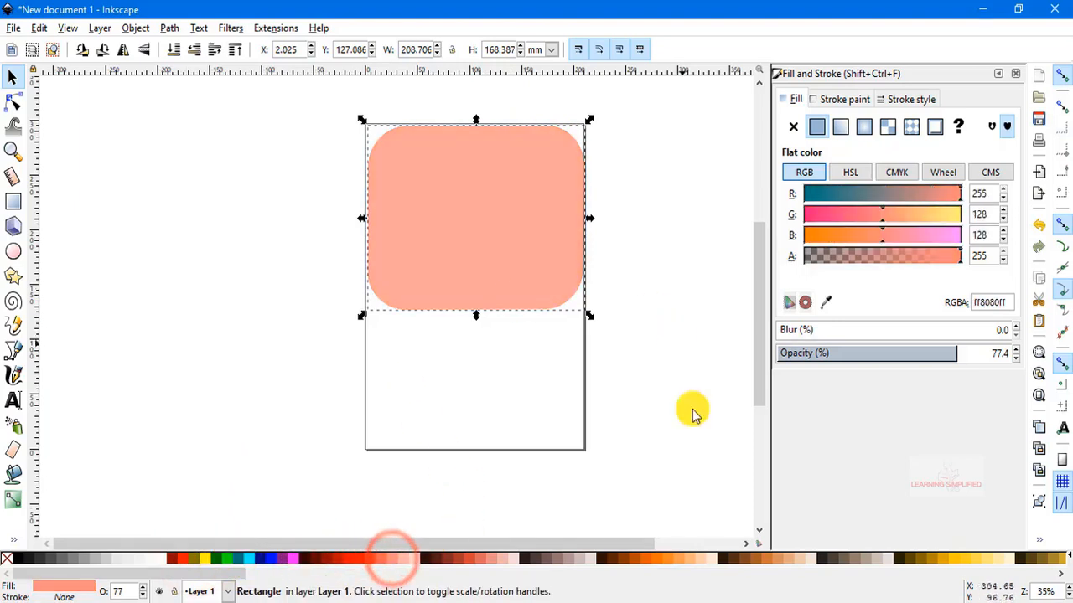
left_click(181, 560)
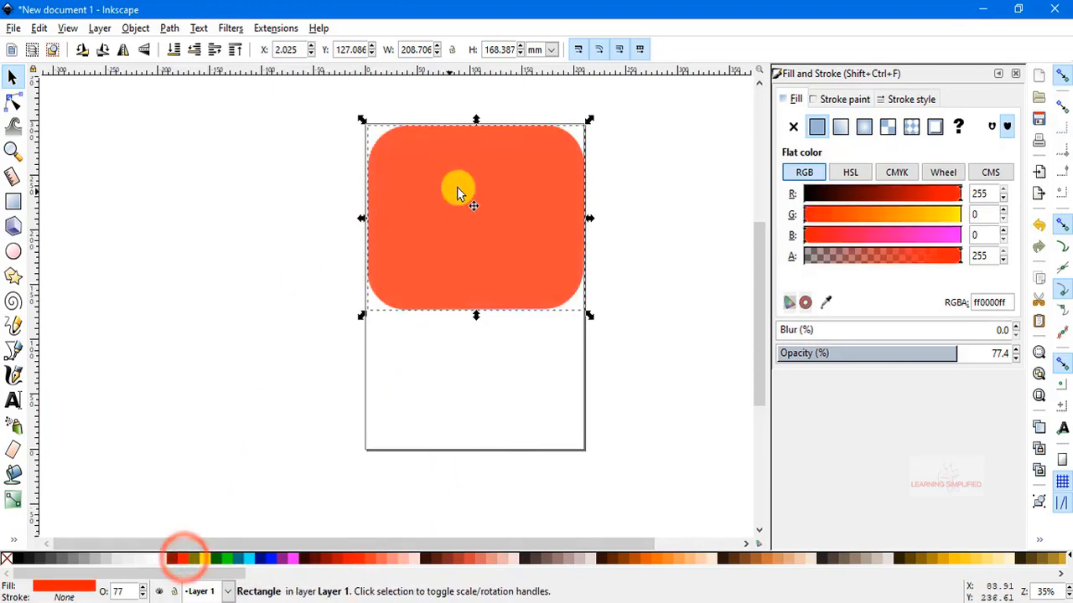
Step: Fill the rounded rectangle with white and give it a red (#FF0000) outline
left_click(509, 210)
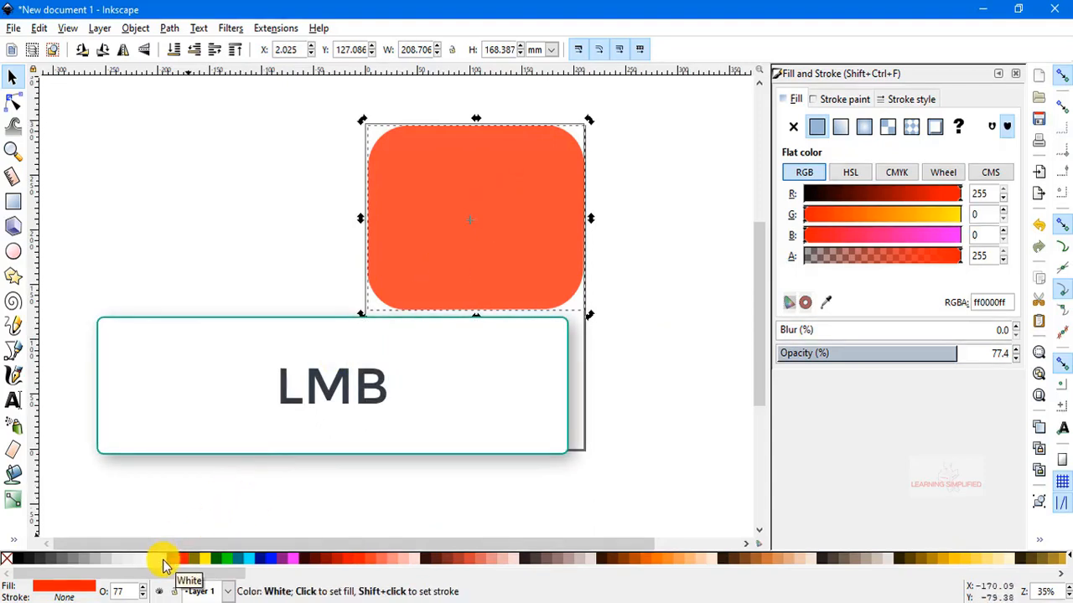
left_click(165, 564)
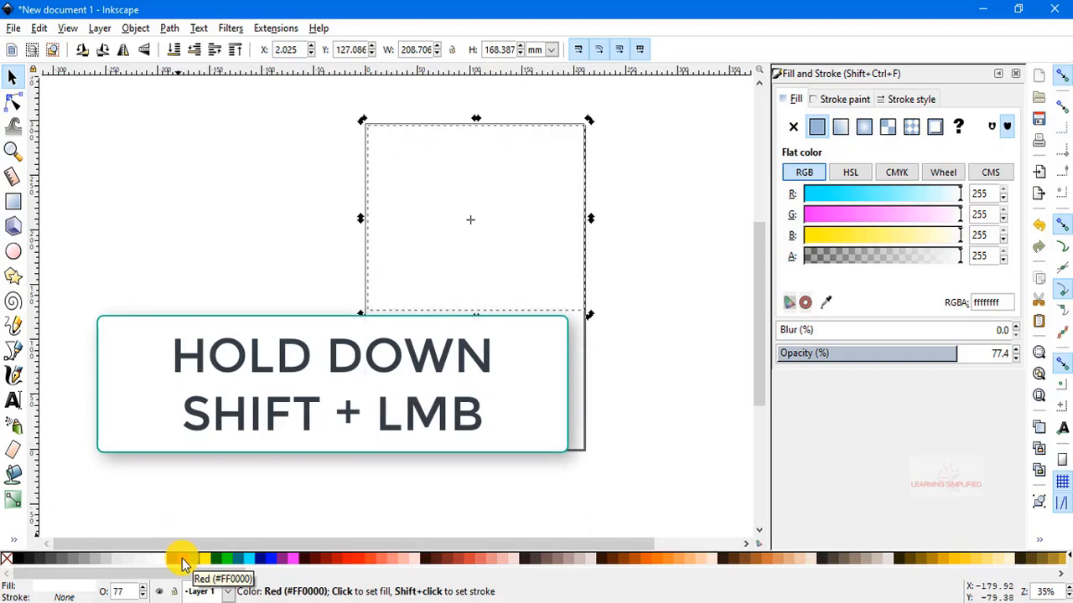
key("shift")
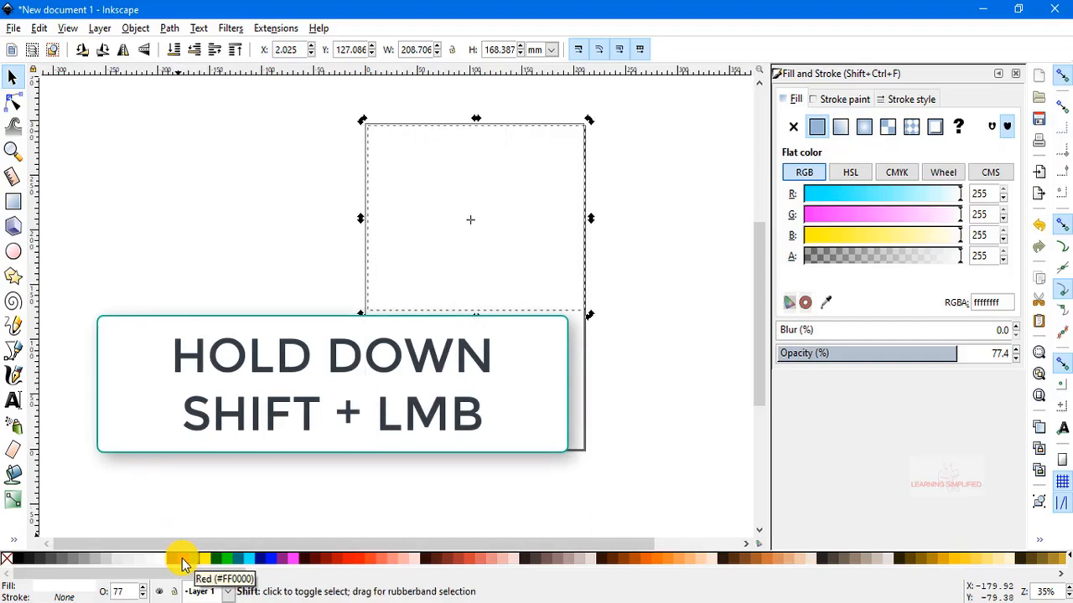
left_click(182, 560, "shift")
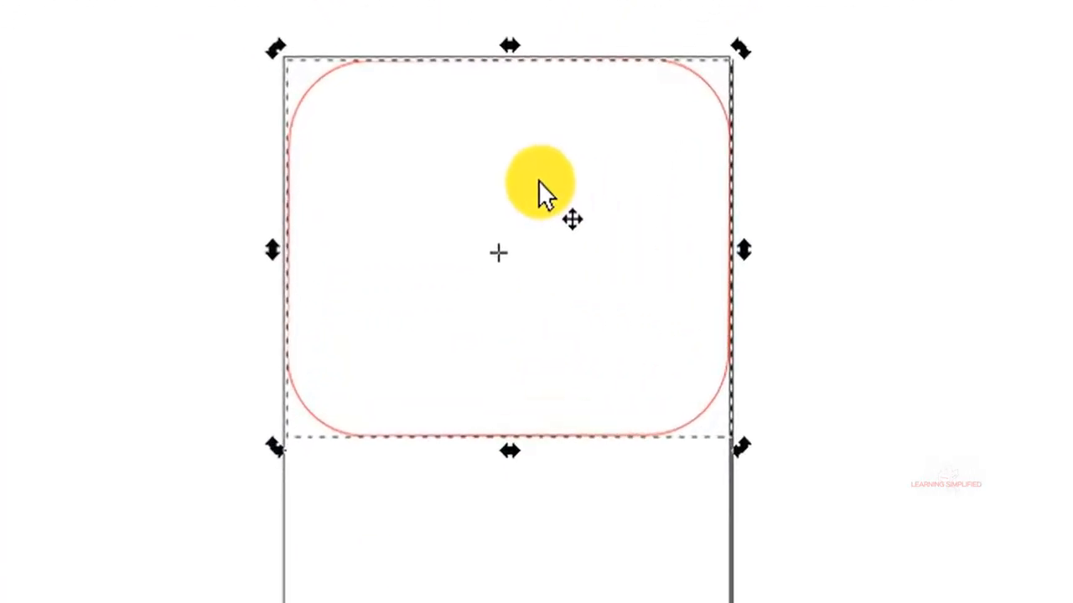
left_click(491, 186)
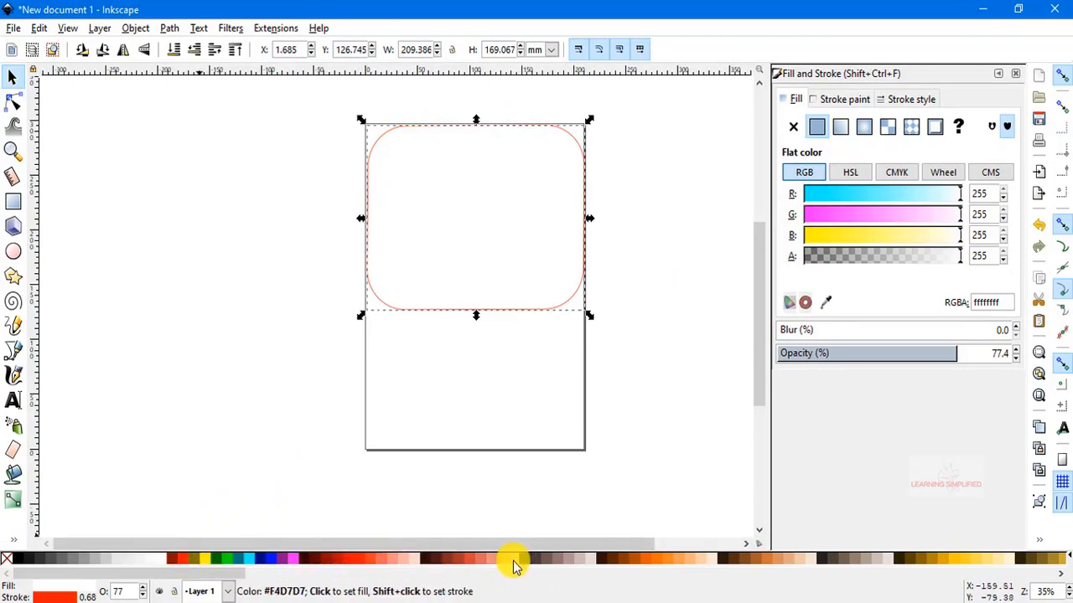
Step: Fill the rounded rectangle with magenta-pink (#D400AA) from the palette and give it a yellow (#FFFF00) outline
left_click_drag(232, 575, 981, 587)
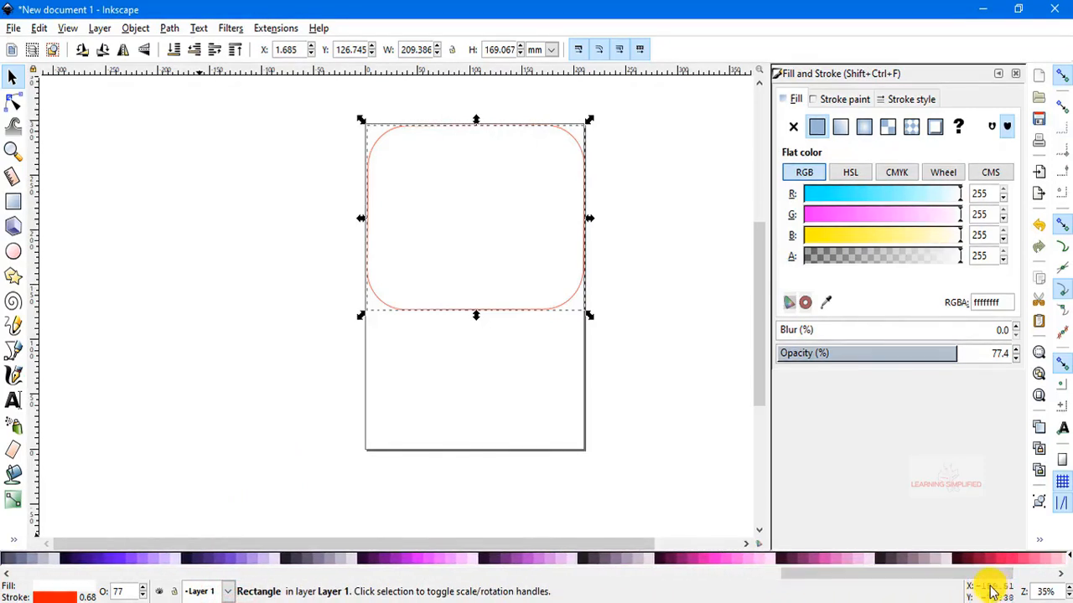
left_click(702, 559)
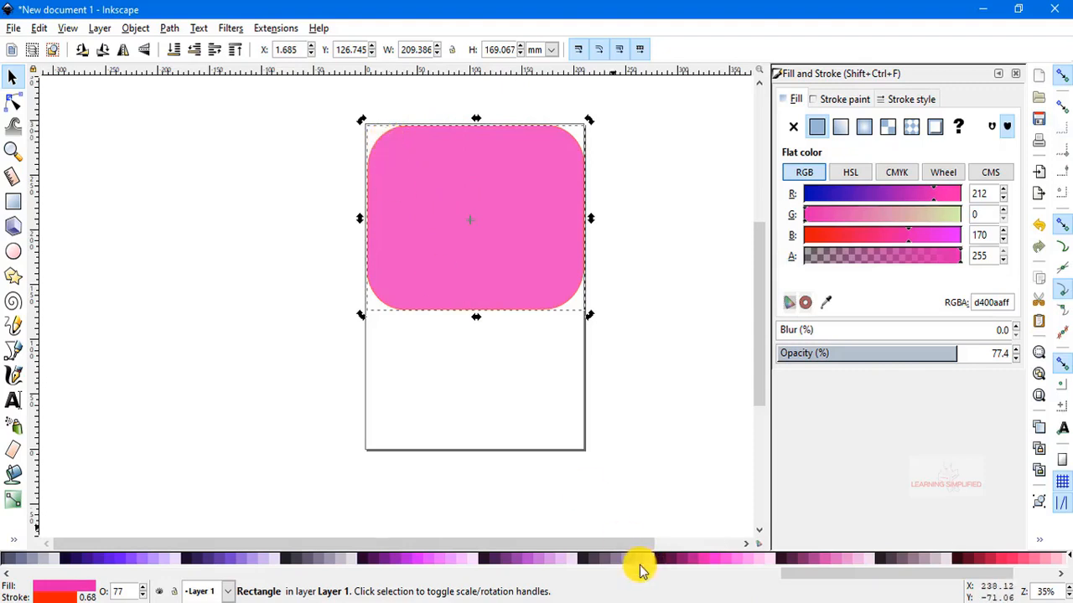
left_click_drag(853, 576, 167, 590)
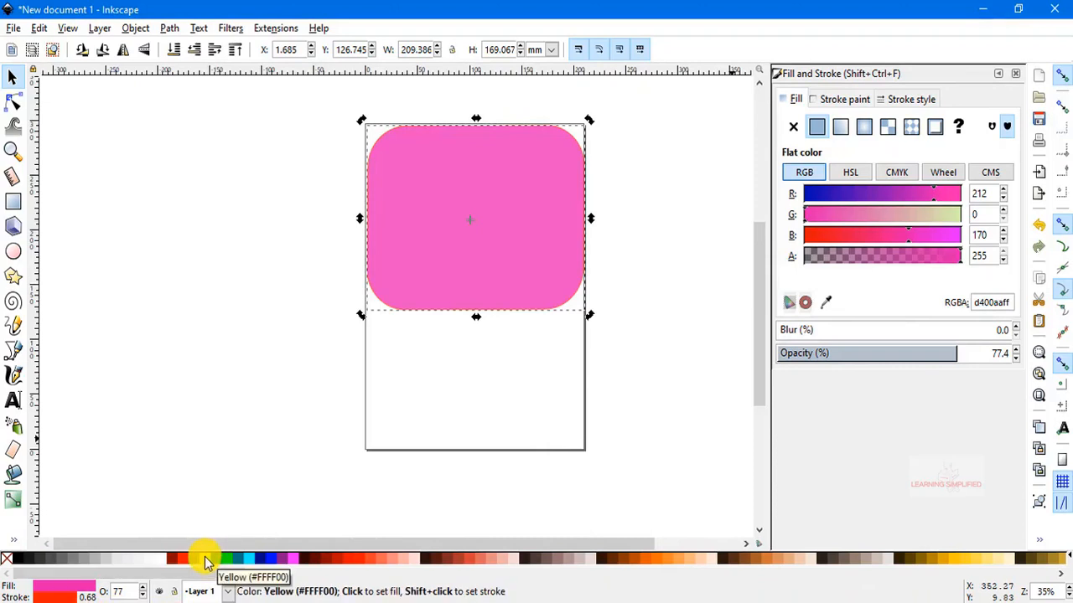
key("shift")
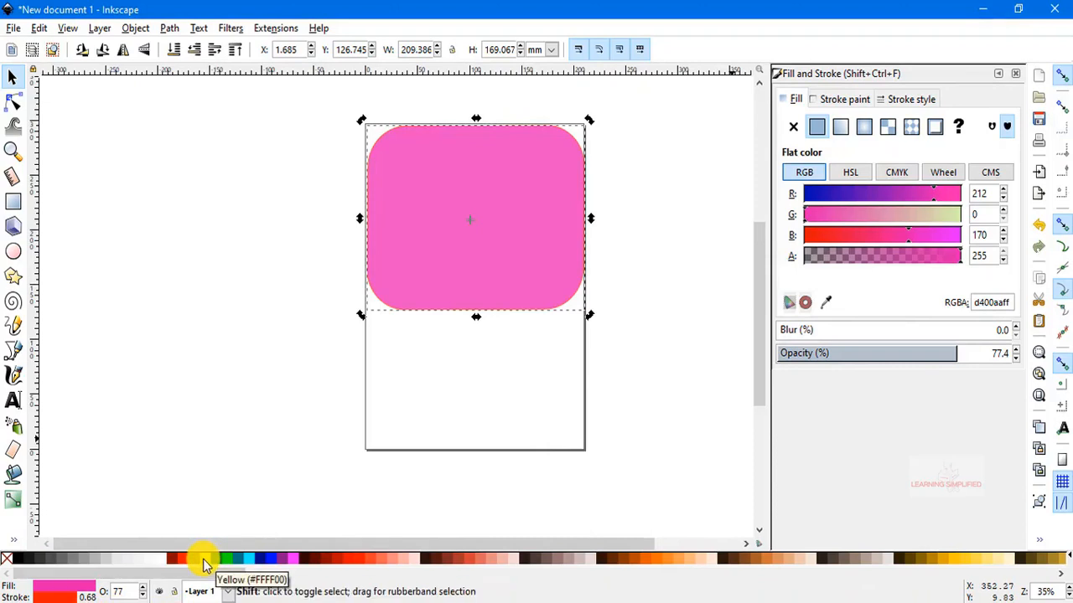
left_click(204, 564, "shift")
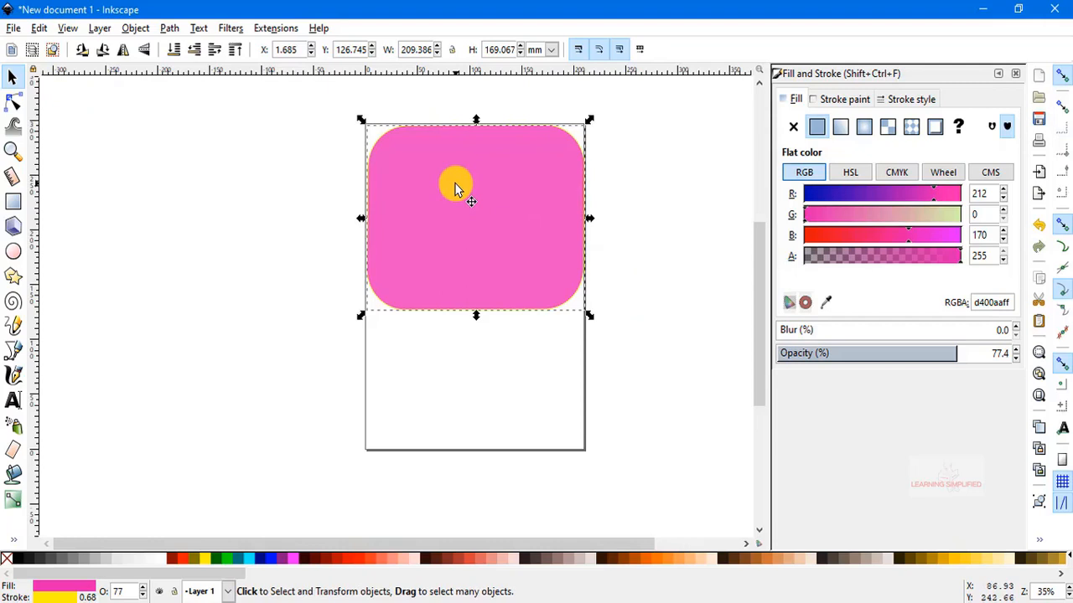
Step: Edit the rectangle's shape and reduce its vertical corner radius to 0 mm so the corners are square
double_click(455, 184)
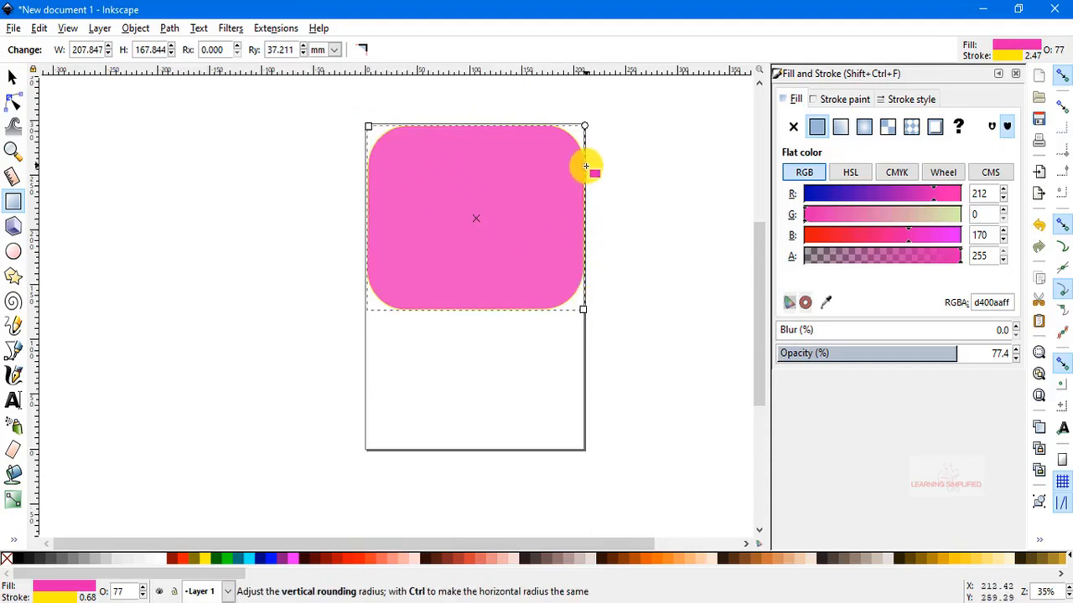
left_click_drag(586, 166, 586, 127)
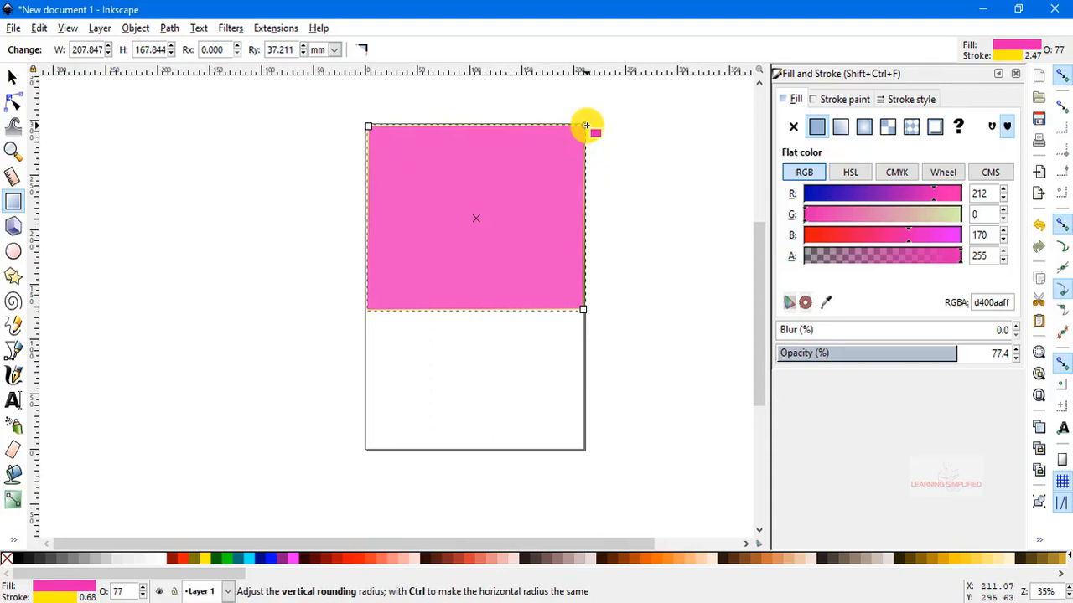
left_click_drag(586, 126, 586, 125)
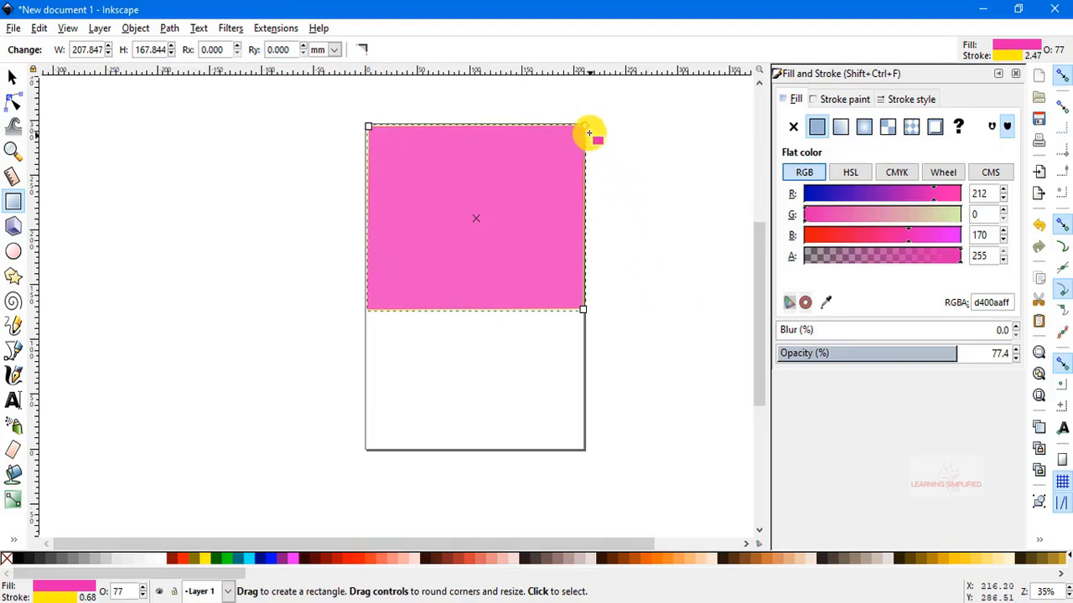
Step: Round the rectangle's corners to a vertical radius of about 65 mm, make them sharp again, and return to the Selector tool
left_click_drag(585, 126, 589, 197)
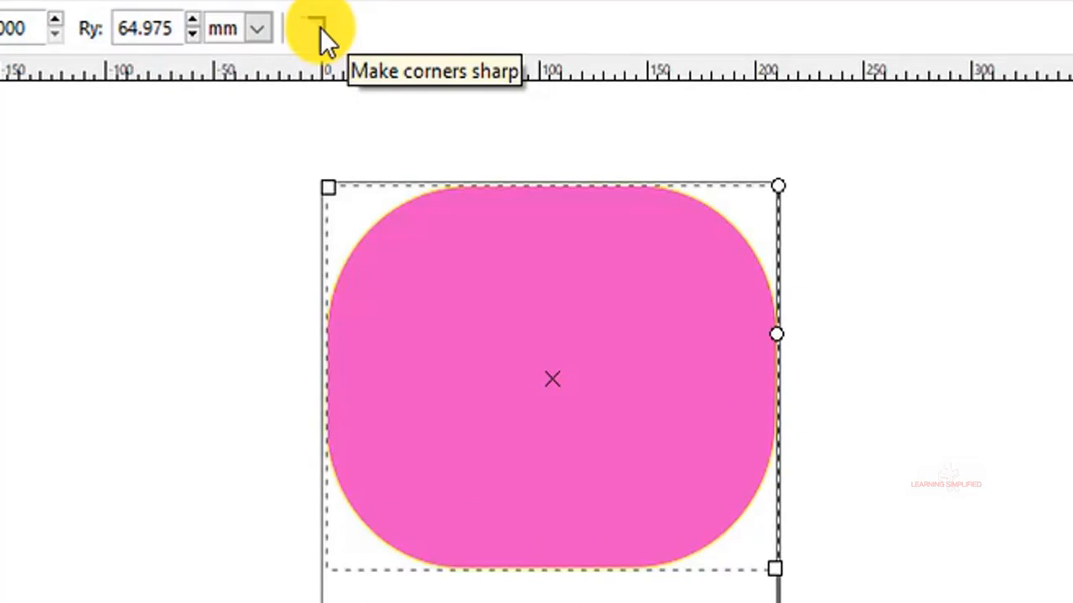
left_click(320, 28)
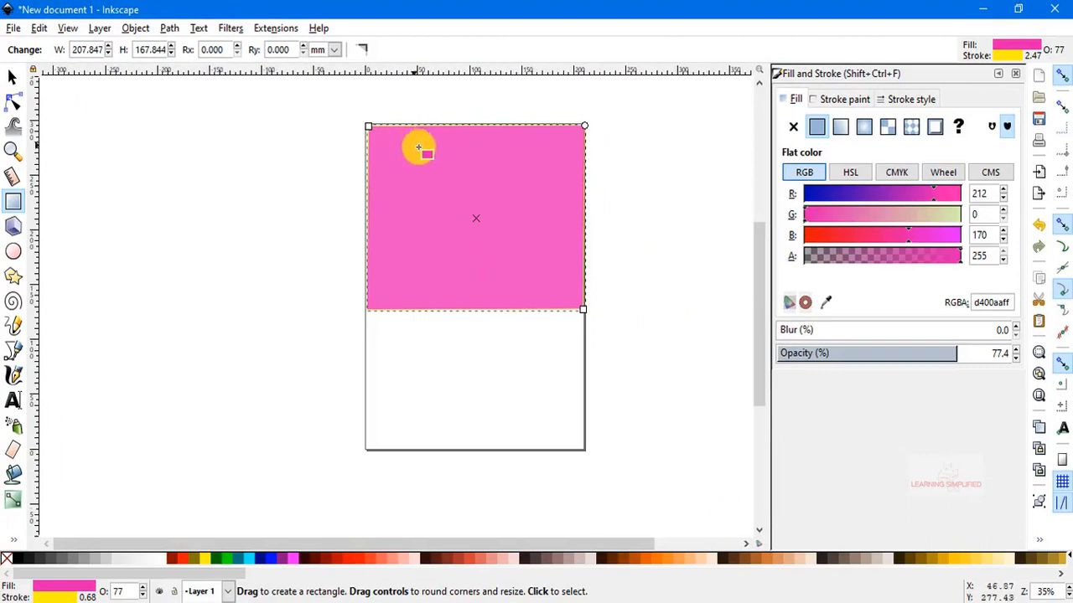
left_click(12, 78)
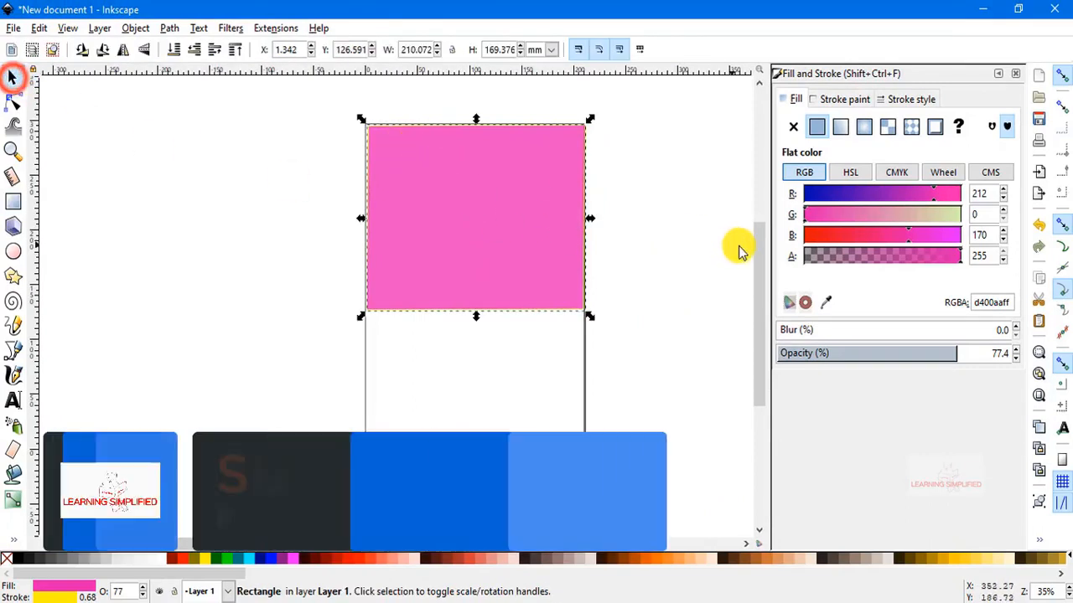